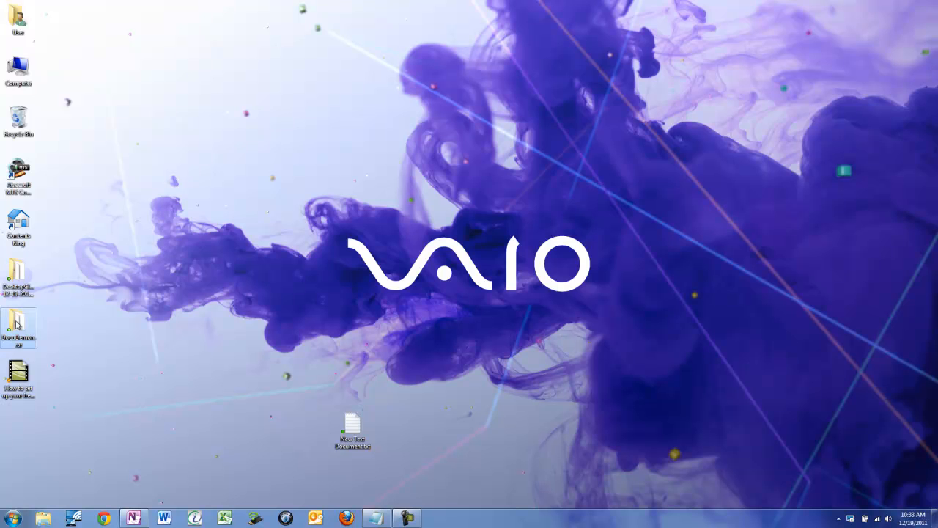
# - Install DocuDemon from setup.exe in the DocuDemon.rar desktop folder, accepting the licence agreement and installing for Just me in the default folder
pyautogui.doubleClick(16, 325)
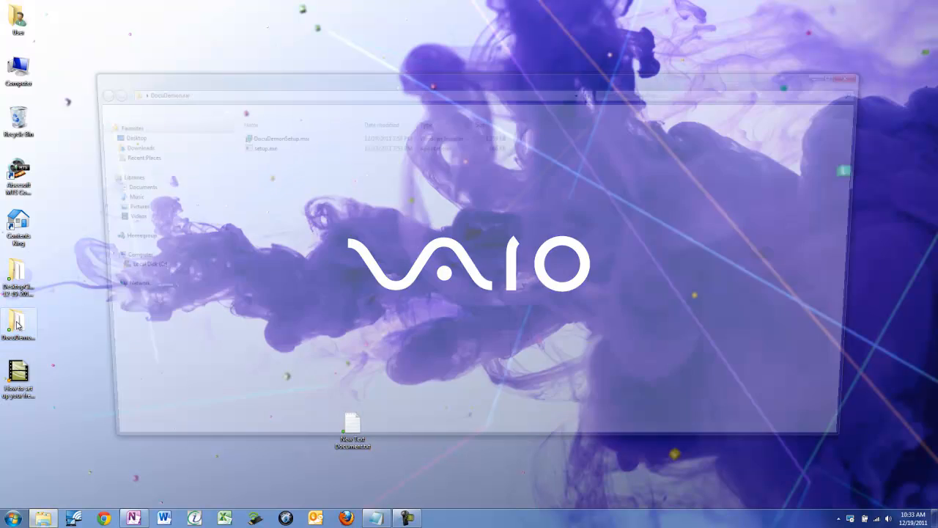
pyautogui.doubleClick(255, 149)
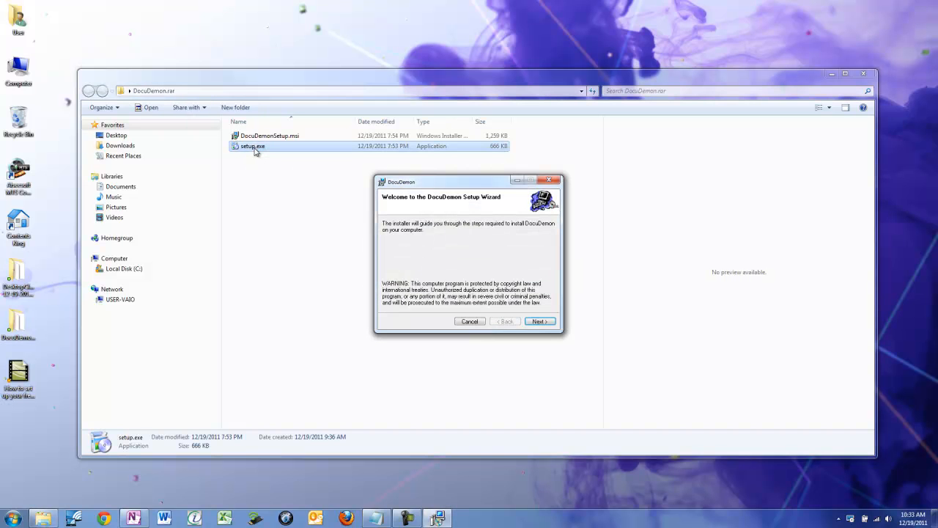
pyautogui.click(536, 322)
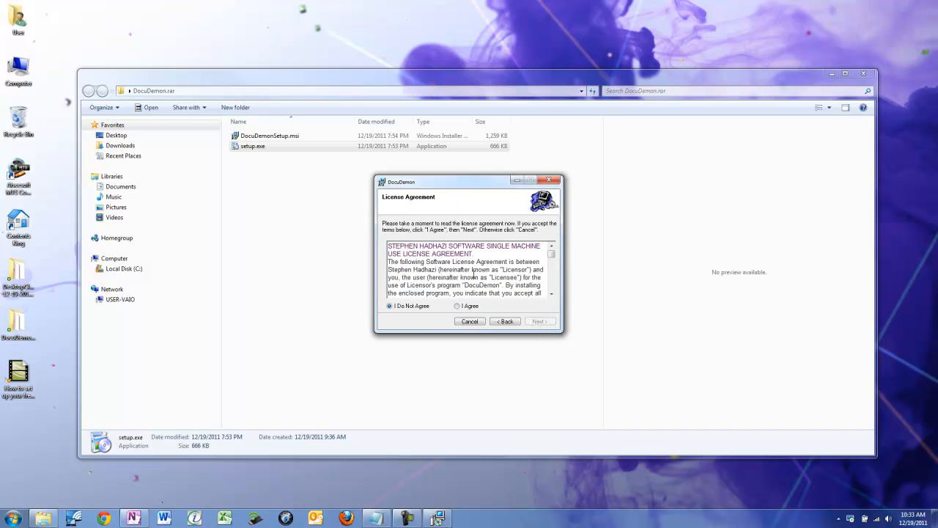
pyautogui.click(463, 305)
pyautogui.click(550, 324)
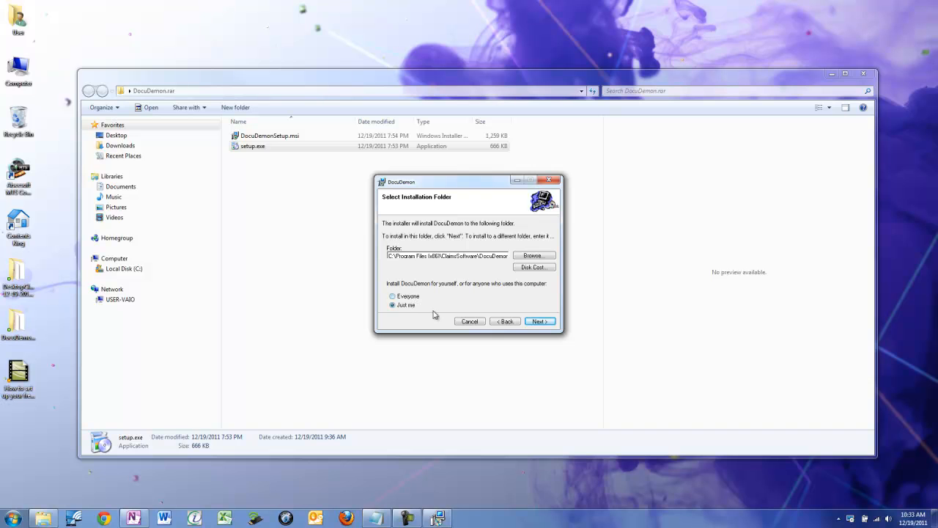
pyautogui.click(539, 323)
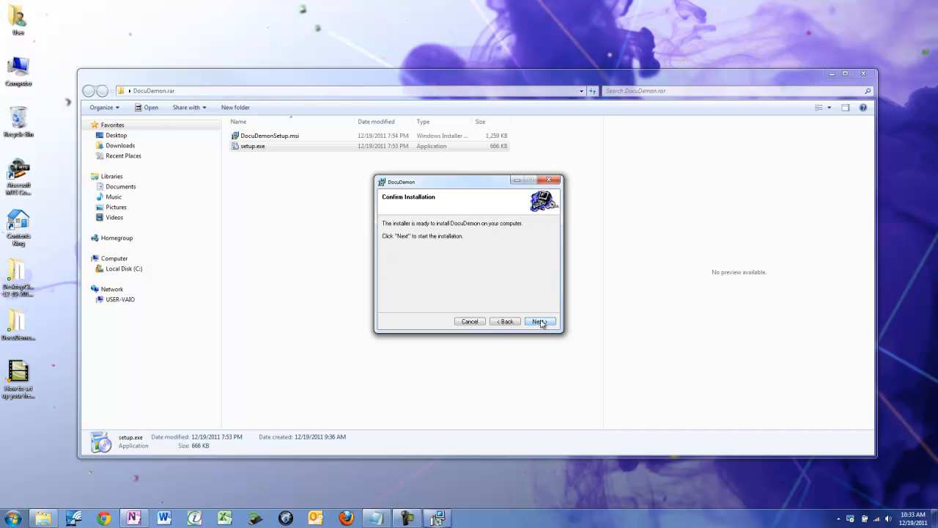
pyautogui.click(545, 325)
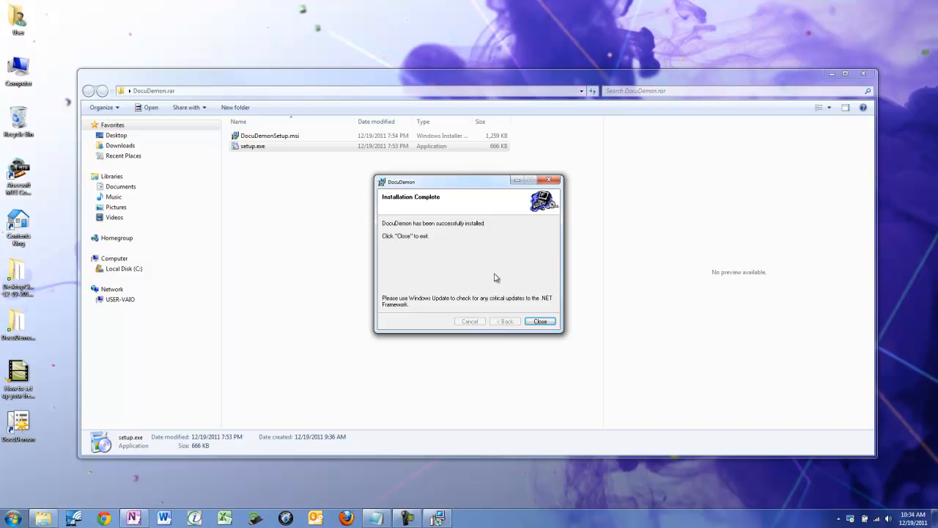
pyautogui.click(543, 323)
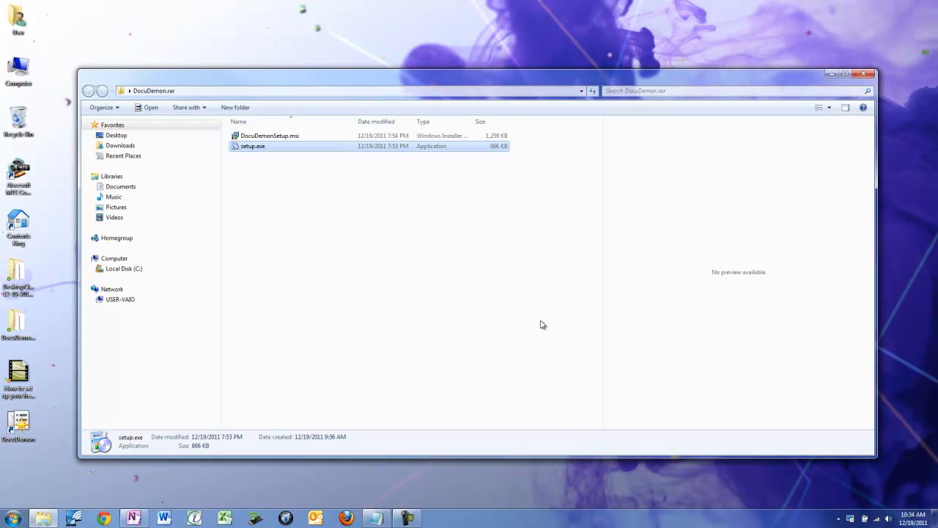
pyautogui.click(857, 75)
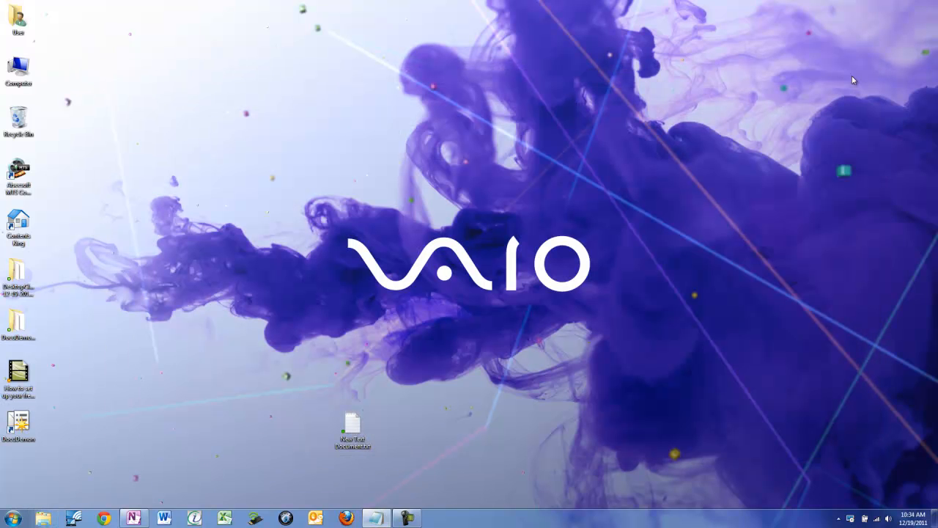
# - Launch DocuDemon from the desktop, dismiss the Introduction window, and maximize the main window
pyautogui.doubleClick(20, 433)
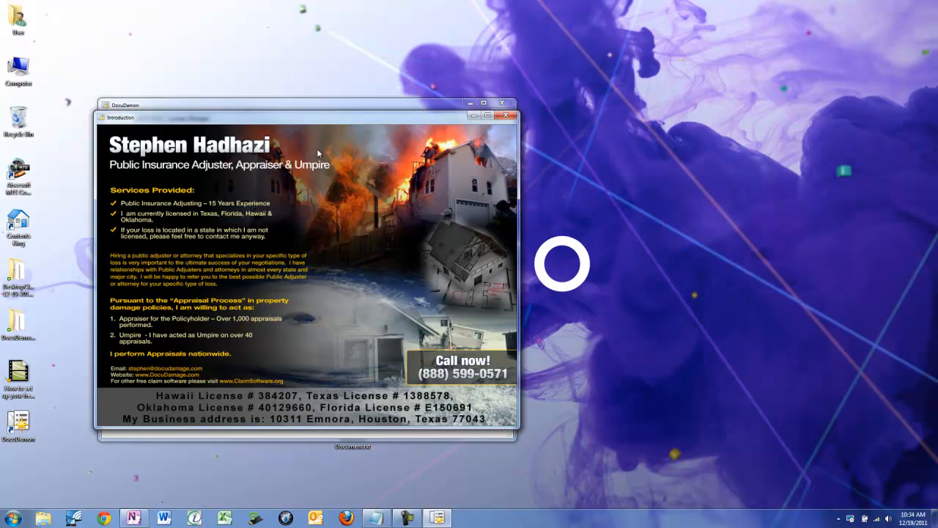
pyautogui.moveTo(326, 119); pyautogui.dragTo(520, 68)
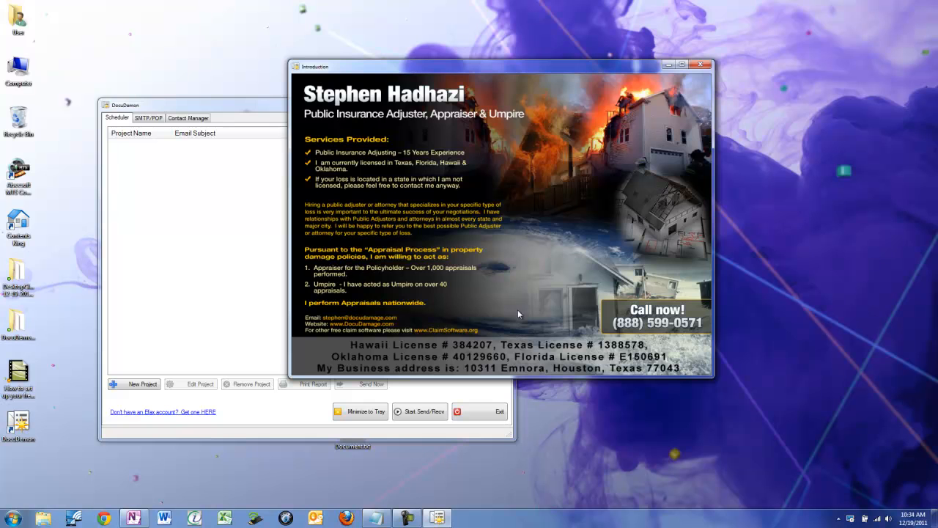
pyautogui.click(693, 70)
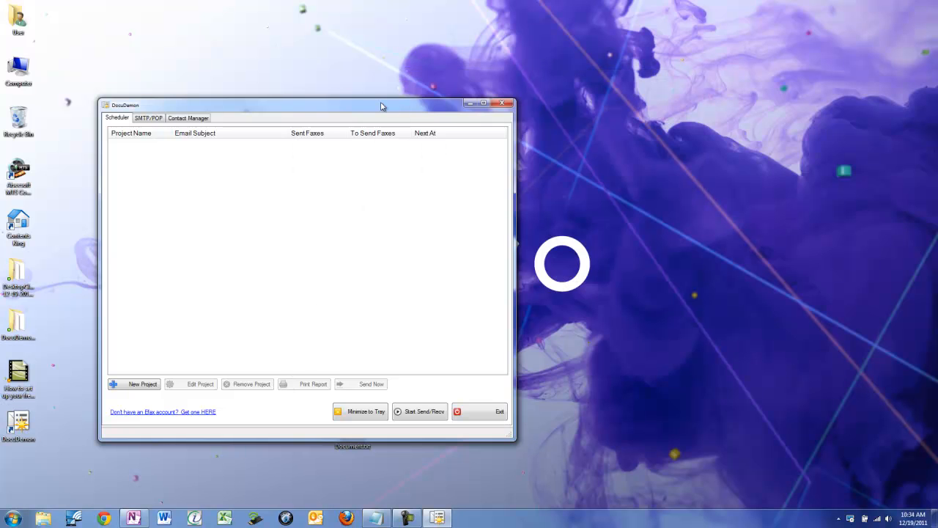
pyautogui.moveTo(384, 109); pyautogui.dragTo(582, 76)
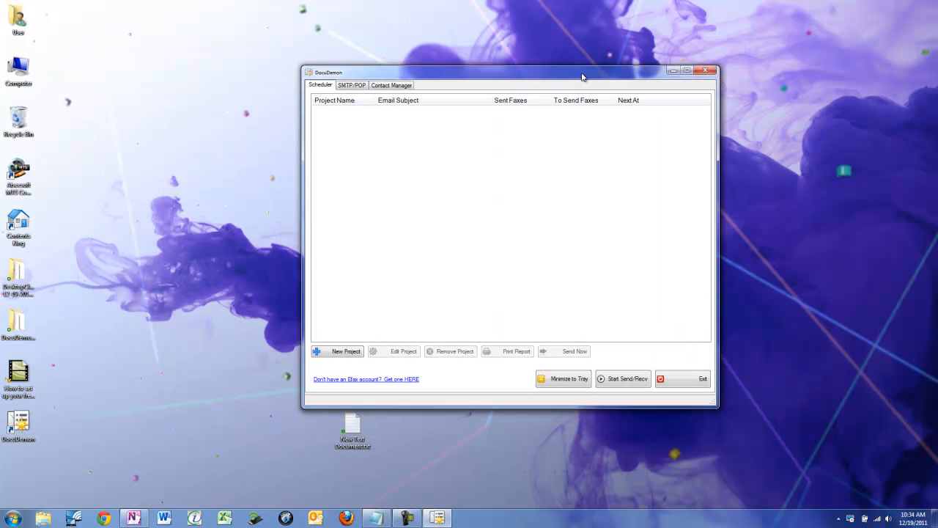
pyautogui.click(686, 70)
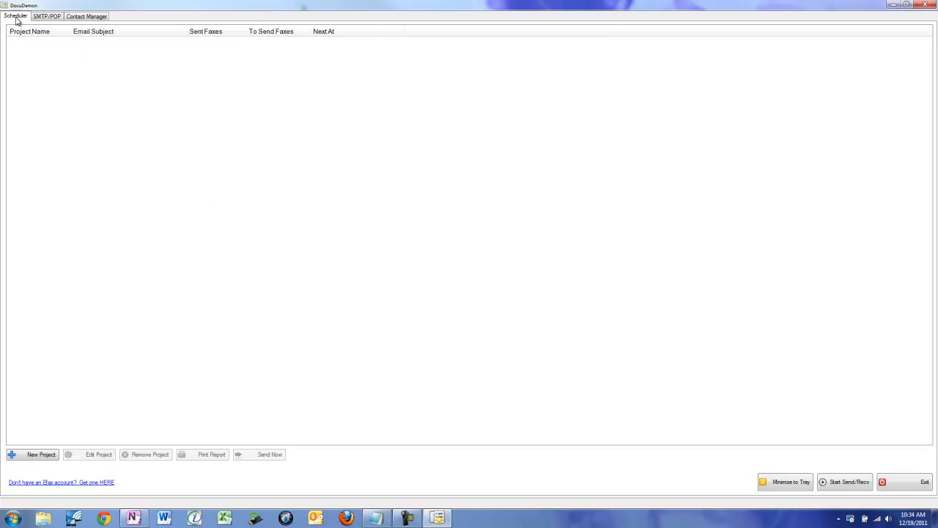
# - Paste the Gmail account address as the user name in the Pop3 settings
pyautogui.click(51, 17)
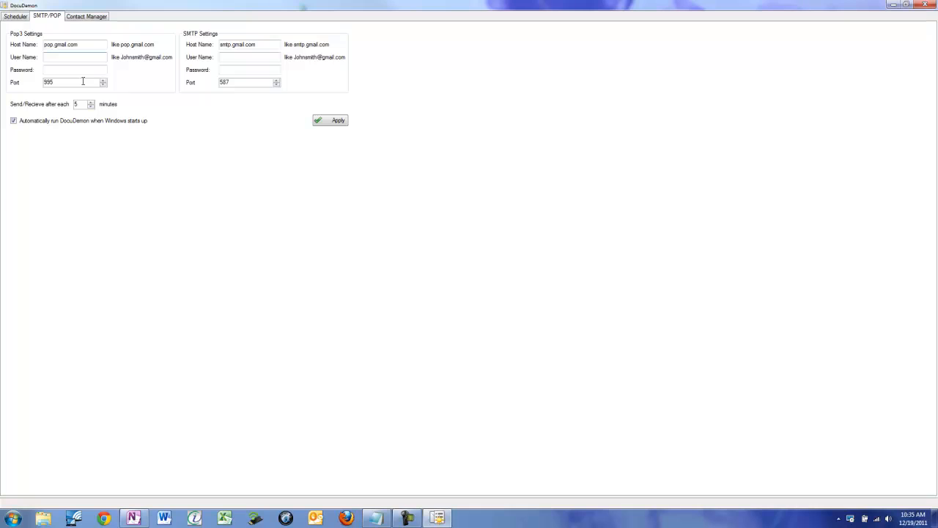
pyautogui.click(53, 59)
pyautogui.rightClick(54, 56)
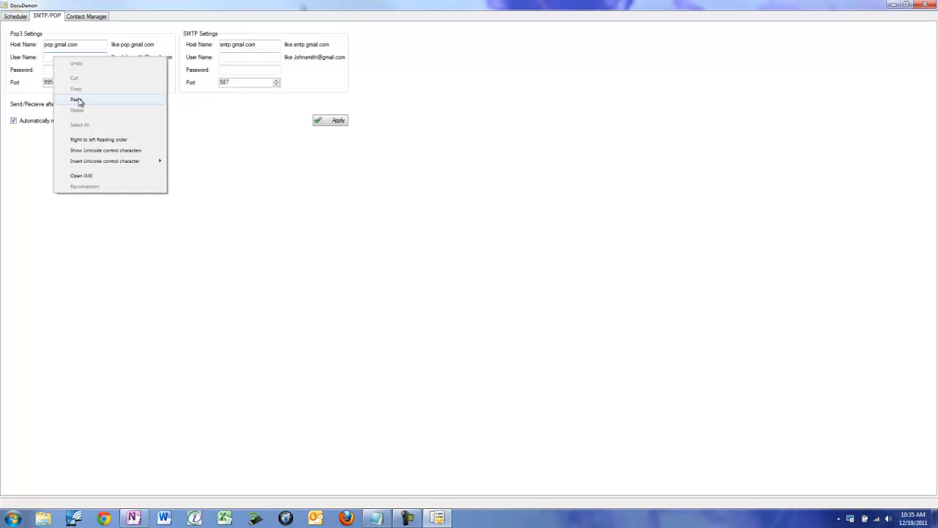
pyautogui.click(77, 100)
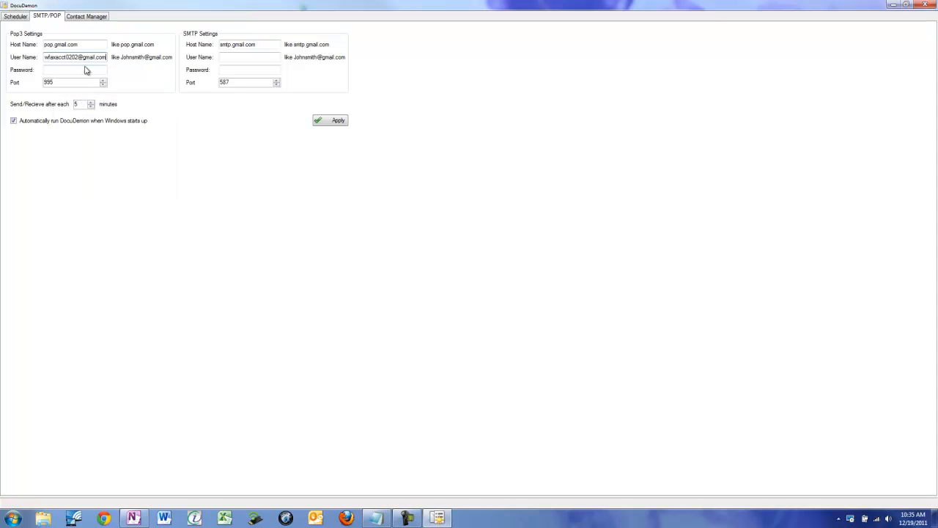
pyautogui.moveTo(45, 59); pyautogui.dragTo(77, 57)
pyautogui.moveTo(98, 59); pyautogui.dragTo(136, 63)
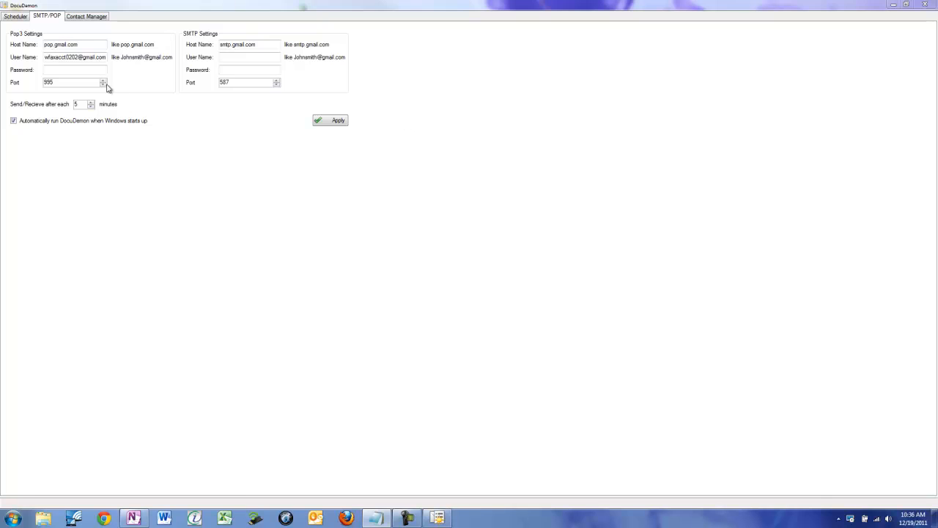
# - Enter the account password in both the Pop3 and SMTP settings and apply the mail settings
pyautogui.click(80, 70)
pyautogui.hotkey('ctrl', 'v')
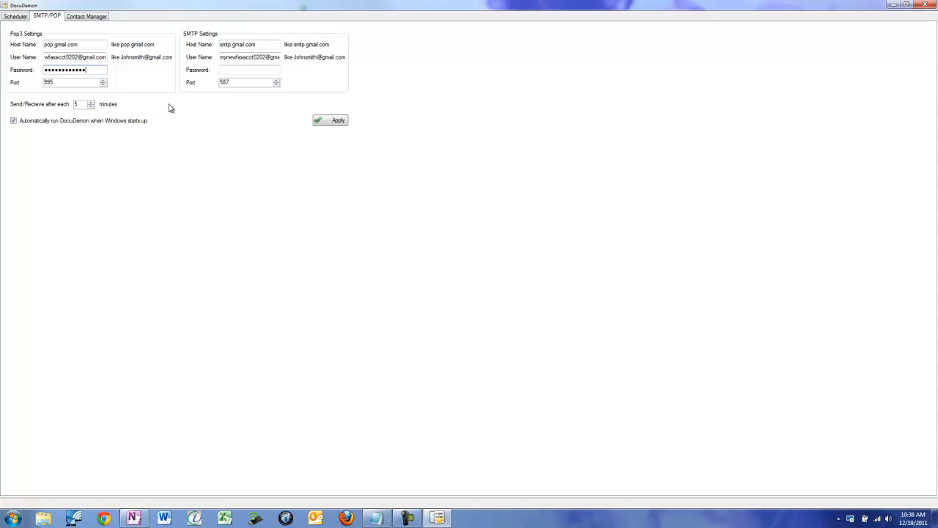
pyautogui.click(246, 71)
pyautogui.hotkey('ctrl', 'v')
pyautogui.click(275, 69)
pyautogui.click(335, 121)
# - Add the first contact in the Contact Manager with first name, last name, email and fax number, leaving the business name empty
pyautogui.click(84, 20)
pyautogui.click(41, 17)
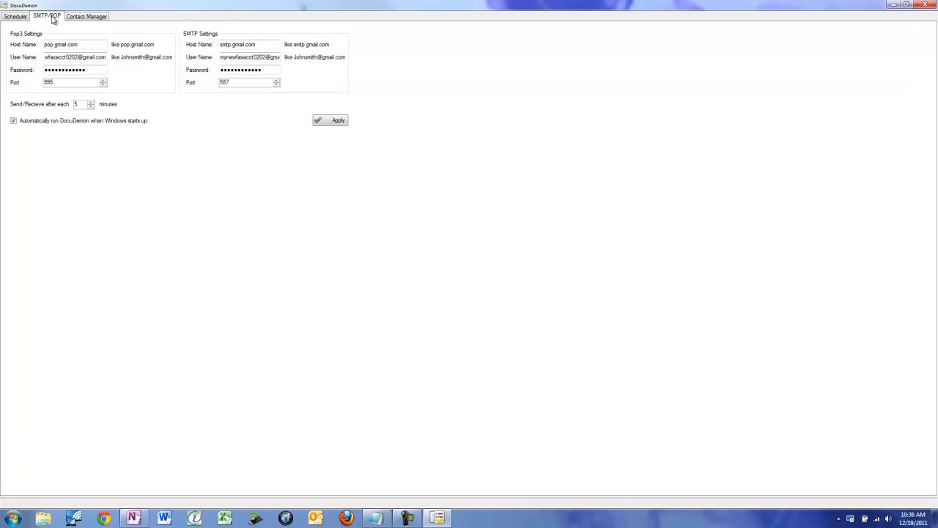
pyautogui.click(102, 21)
pyautogui.click(49, 21)
pyautogui.click(100, 22)
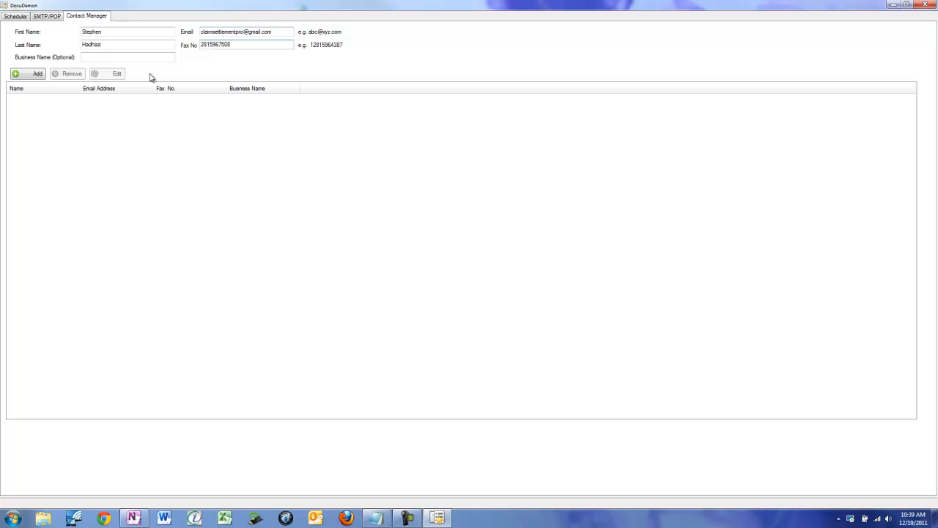
pyautogui.click(24, 76)
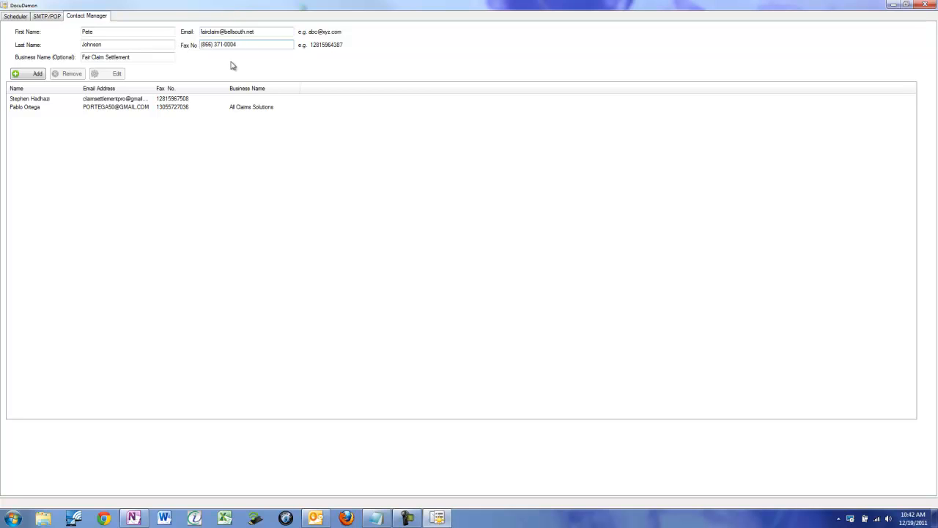
# - Remove the parentheses from the Fair Claim Settlement contact's fax number and add the contact to the list
pyautogui.press('BackSpace')
pyautogui.press('Delete')
pyautogui.click(202, 45)
pyautogui.press('BackSpace')
pyautogui.click(34, 76)
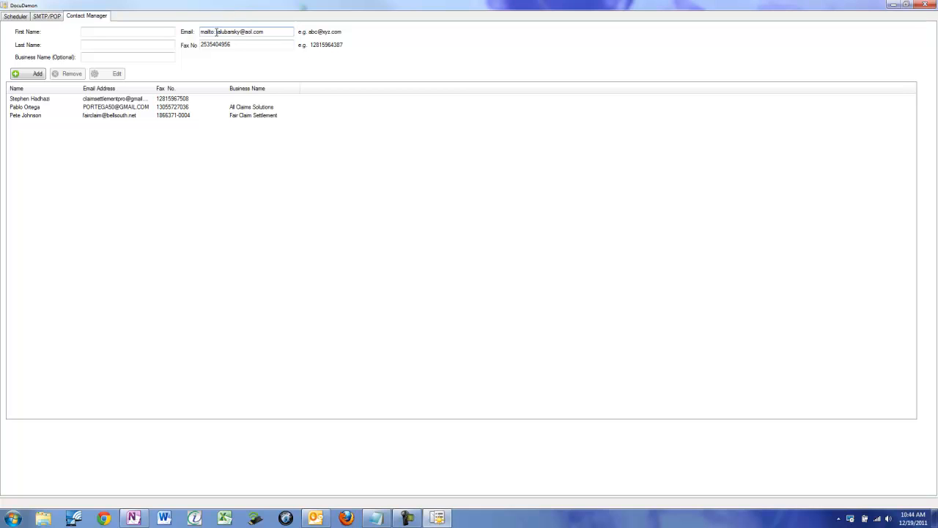
# - Remove the "mailto:" prefix from the new contact's email address
pyautogui.moveTo(216, 33); pyautogui.dragTo(156, 27)
pyautogui.press('Delete')
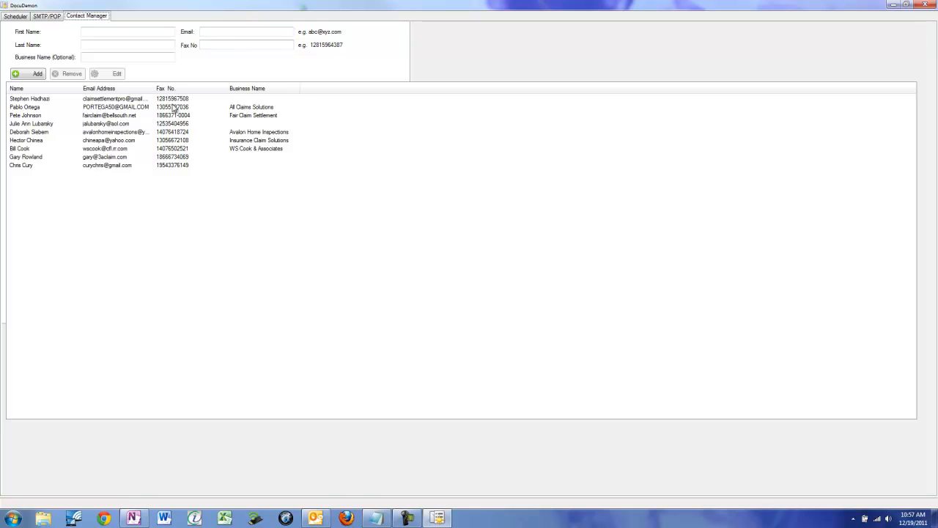
pyautogui.click(174, 107)
pyautogui.click(155, 98)
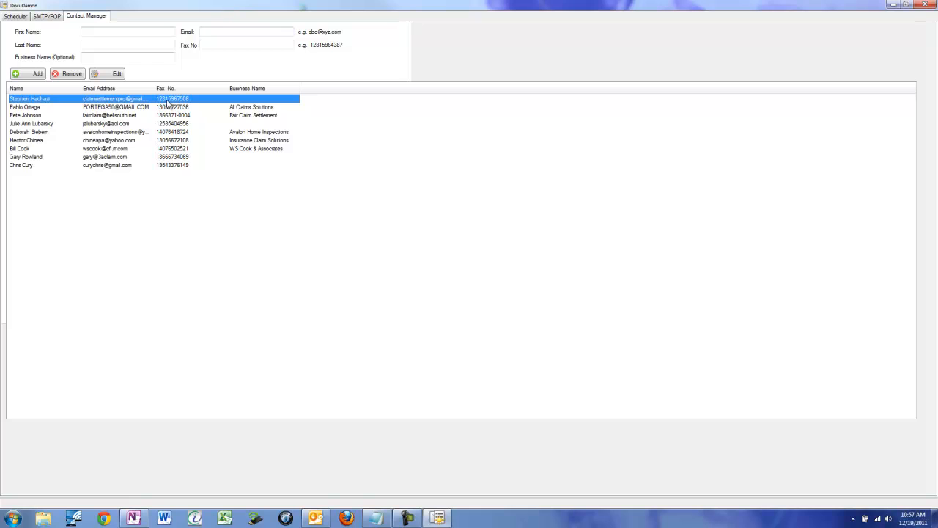
pyautogui.click(212, 44)
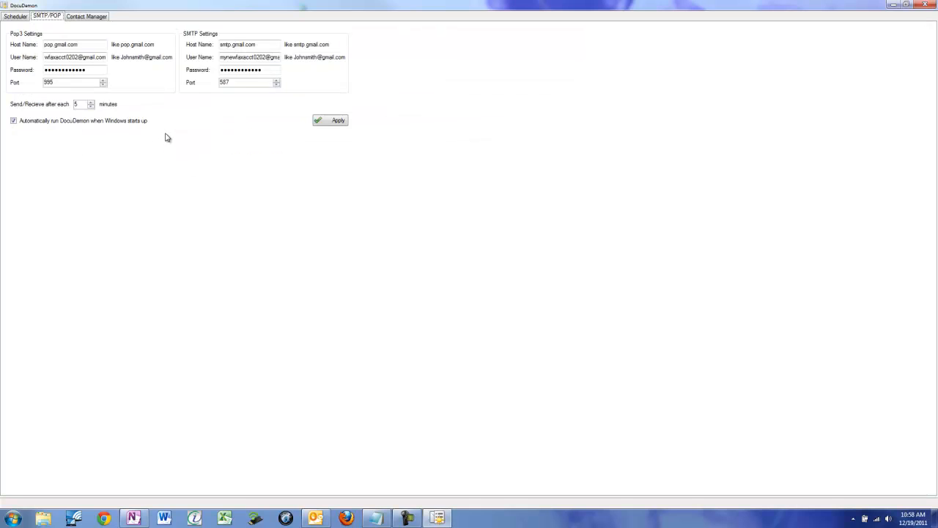
# - Create a fax project in the Scheduler named with the two surnames followed by "request for policy info"
pyautogui.click(17, 17)
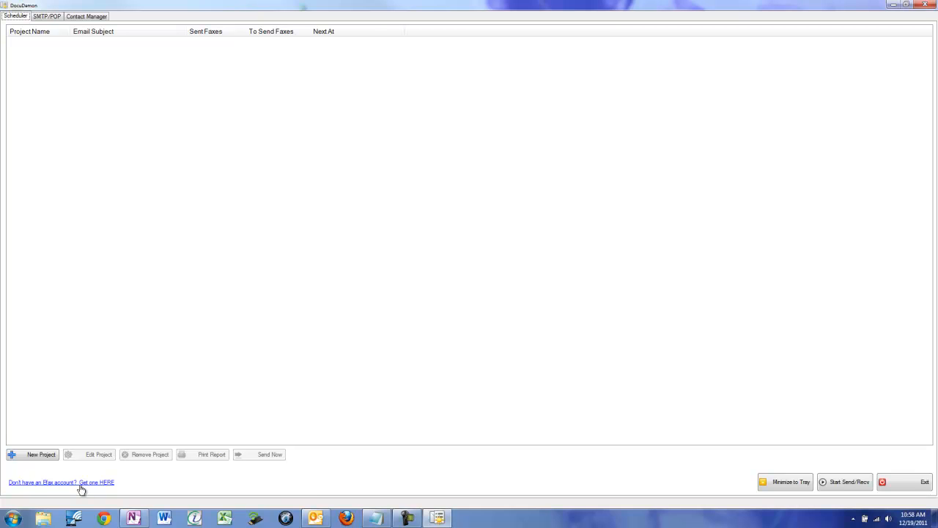
pyautogui.click(44, 458)
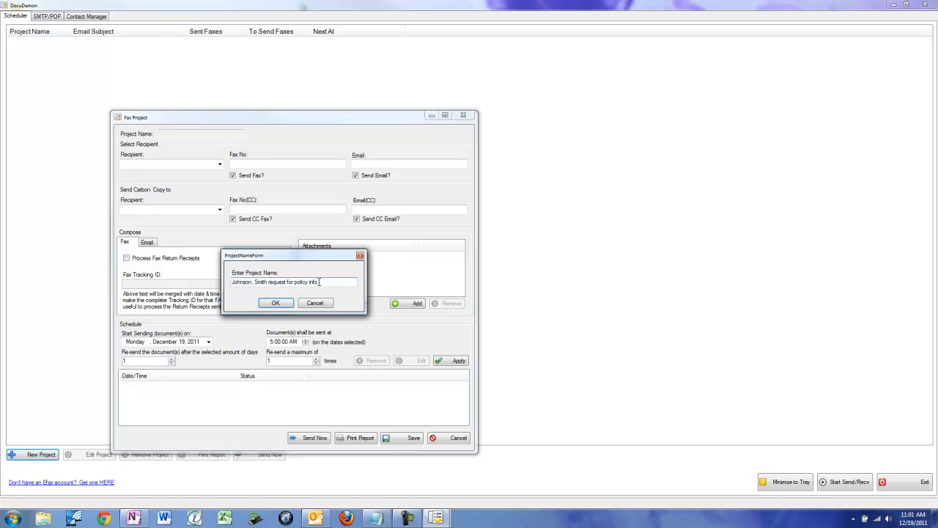
pyautogui.click(275, 302)
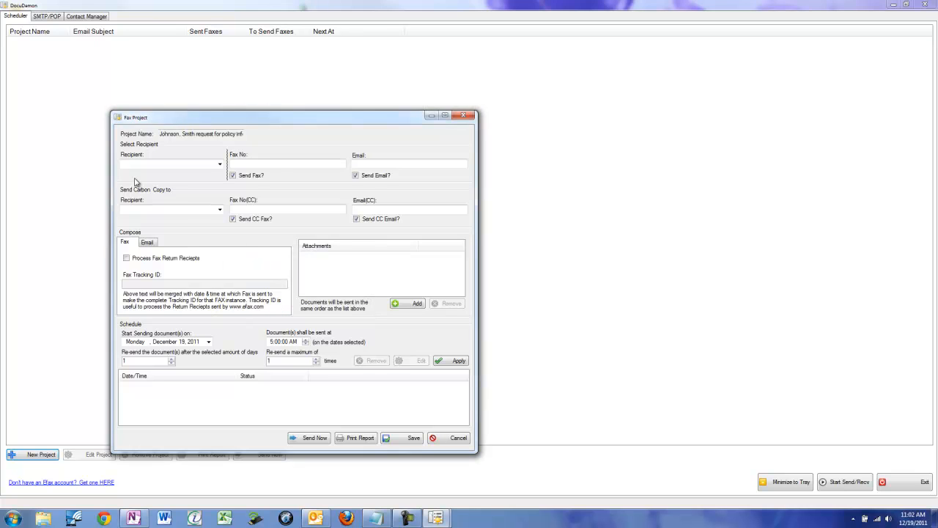
# - Choose the All Claims Solutions contact as the project's recipient, with both Send Fax and Send Email enabled
pyautogui.click(219, 165)
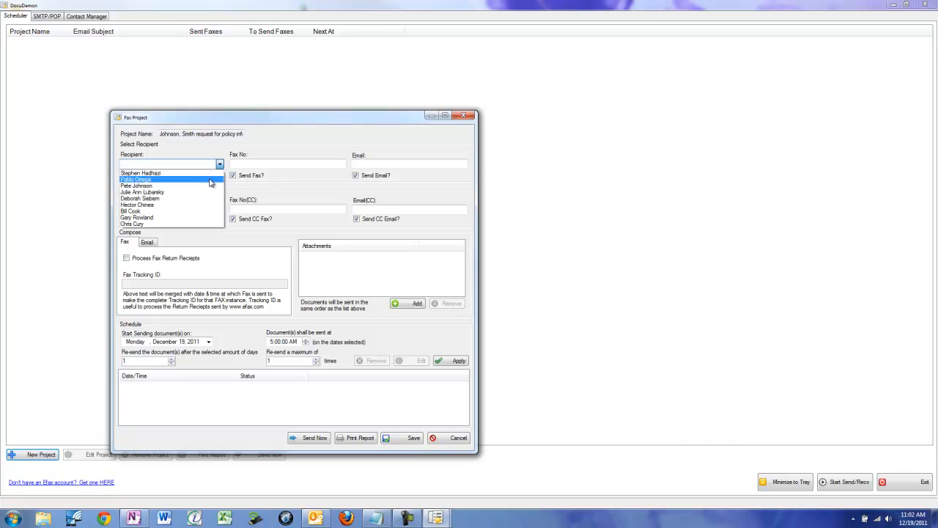
pyautogui.click(158, 180)
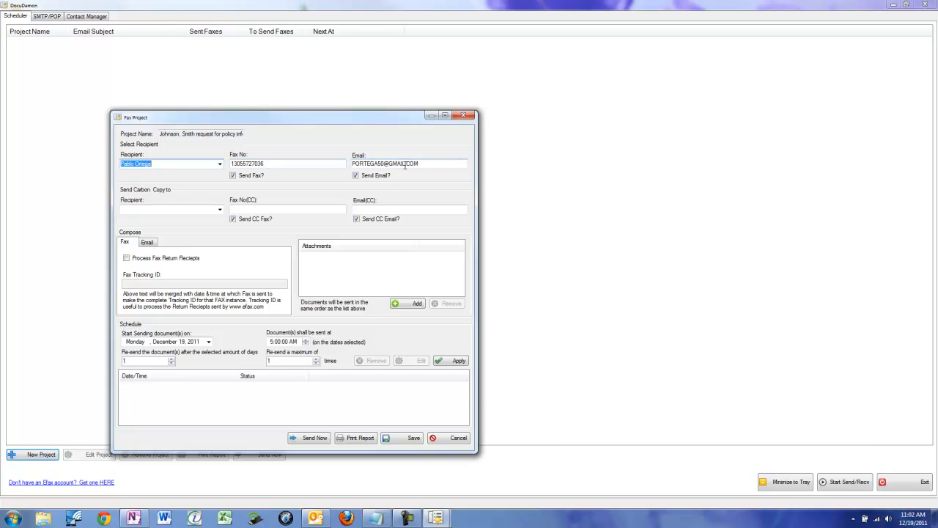
pyautogui.click(233, 177)
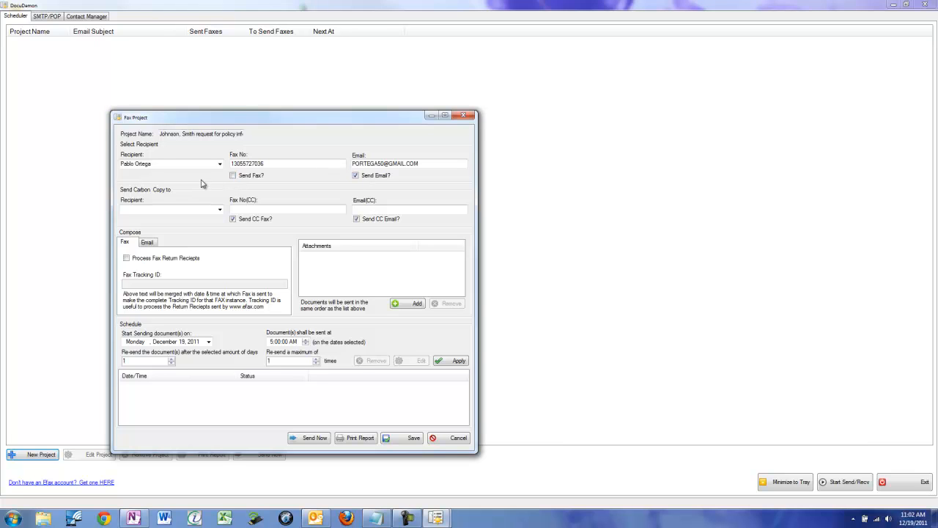
pyautogui.click(234, 177)
pyautogui.click(418, 163)
pyautogui.click(356, 176)
# - Choose the fourth listed contact as the carbon copy recipient and enable processing of fax return receipts
pyautogui.click(220, 210)
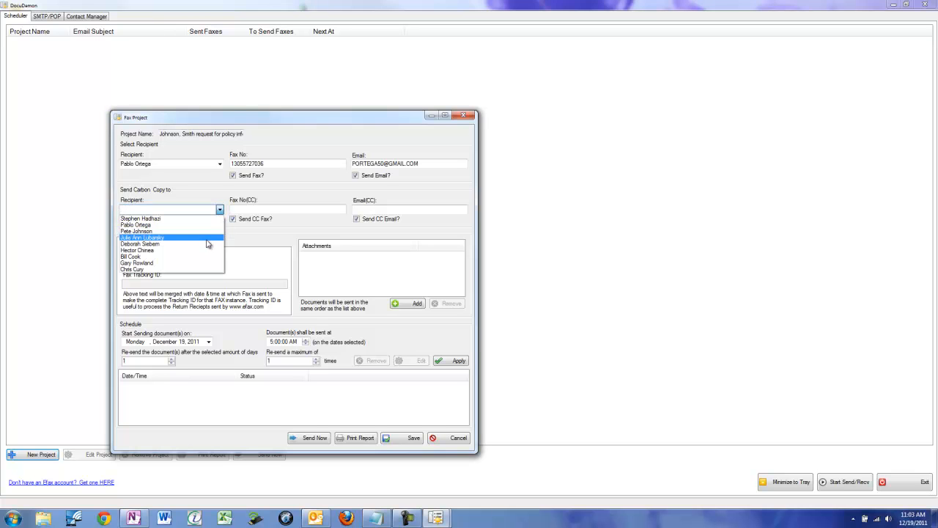
pyautogui.click(208, 239)
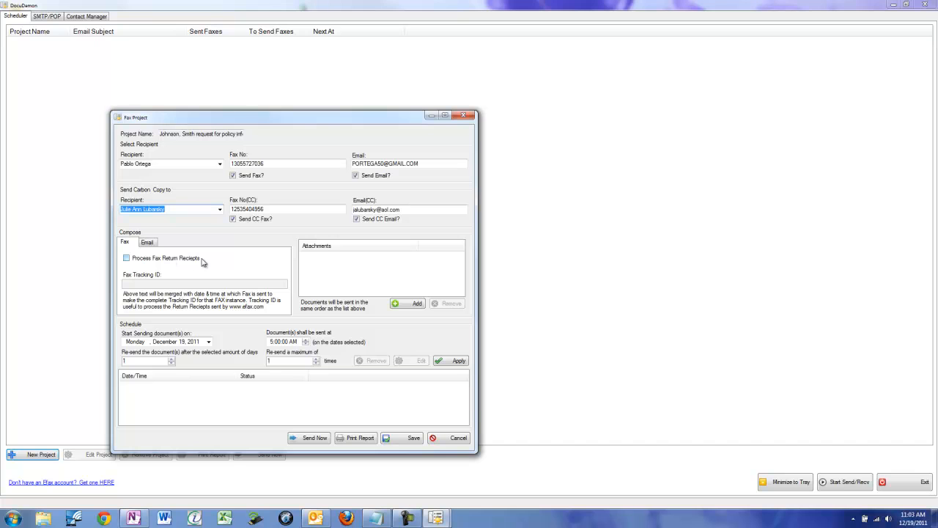
pyautogui.click(126, 259)
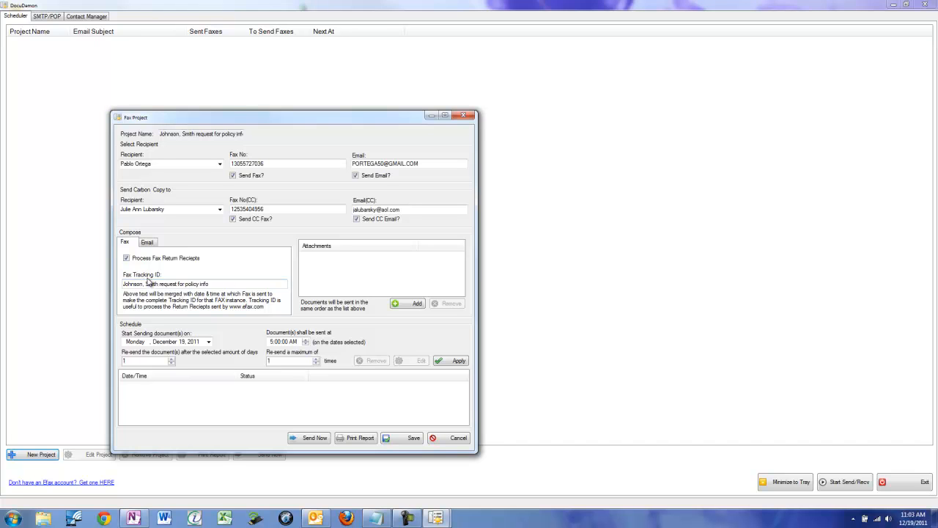
# - Compose the email with subject "Request for policy information" and message "See attached request for policy information"
pyautogui.click(151, 245)
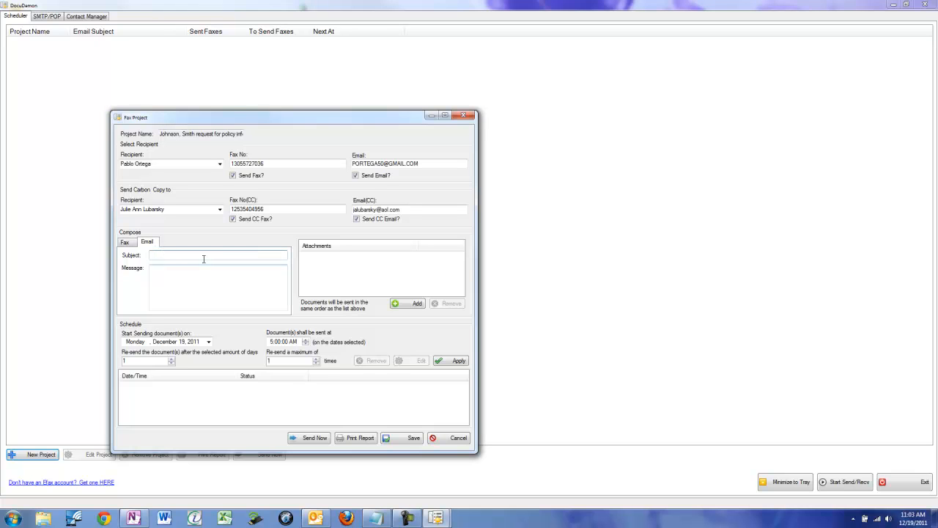
pyautogui.write('Request for policy information')
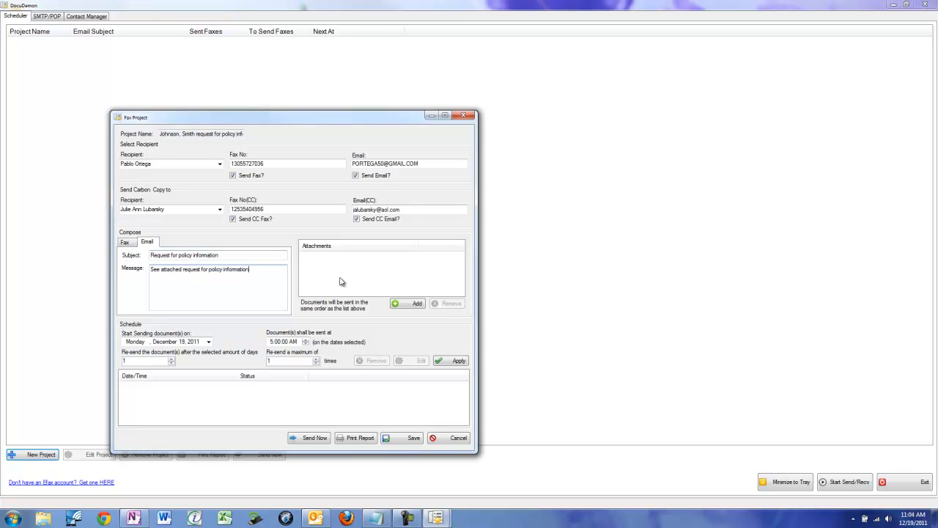
# - Attach the fax cover PDF and then request for policy info.pdf from the desktop's Test Faxes folder to the fax project
pyautogui.click(266, 272)
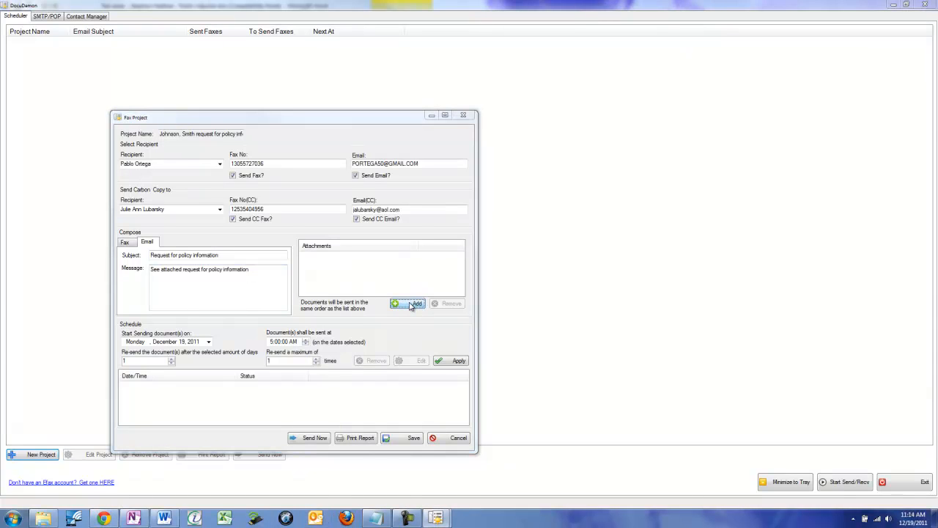
pyautogui.click(412, 305)
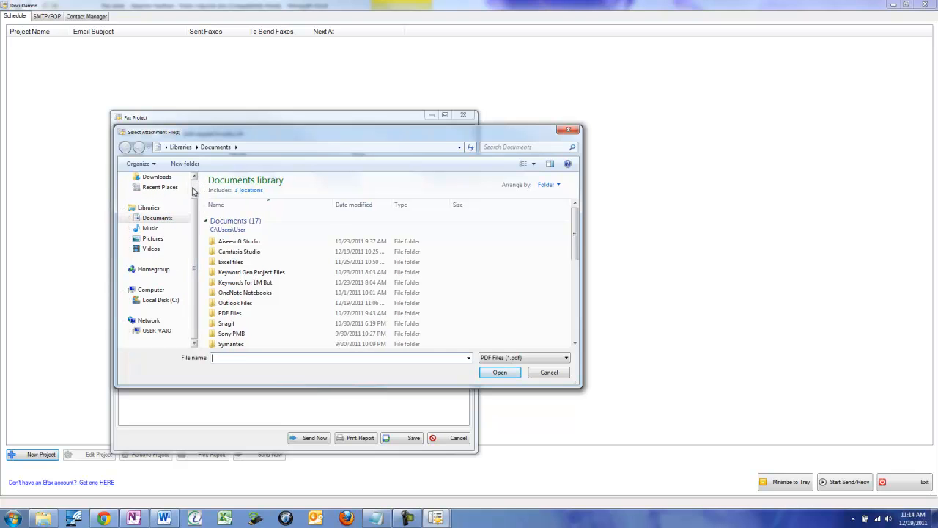
pyautogui.scroll(1, 153, 192)
pyautogui.click(153, 191)
pyautogui.click(222, 253)
pyautogui.doubleClick(222, 253)
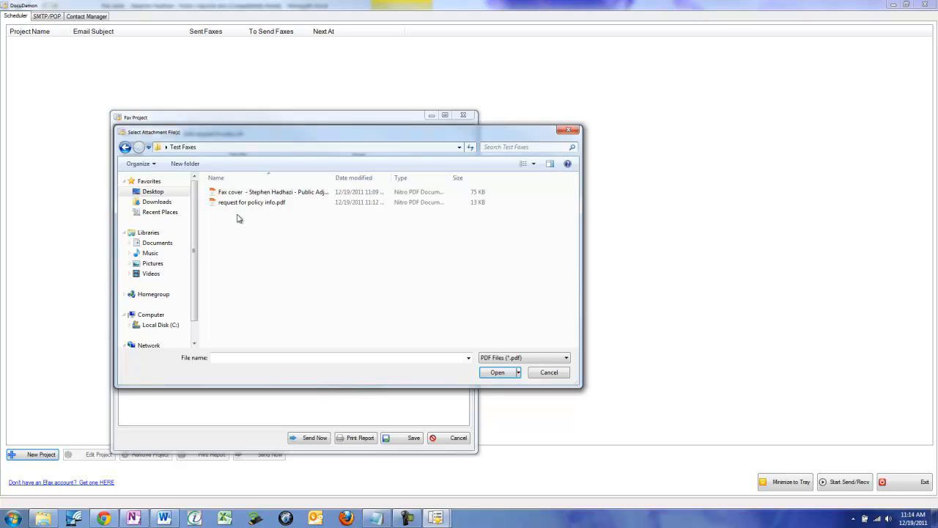
pyautogui.doubleClick(276, 195)
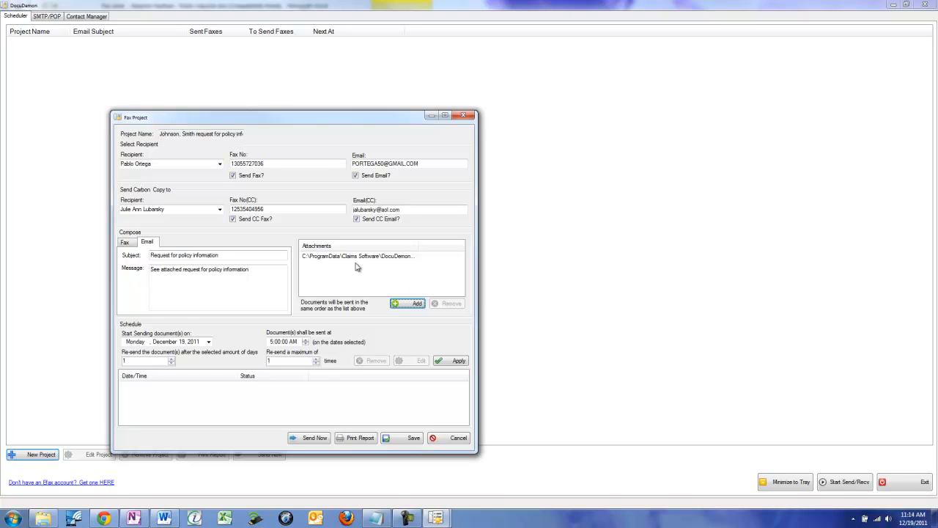
pyautogui.click(415, 304)
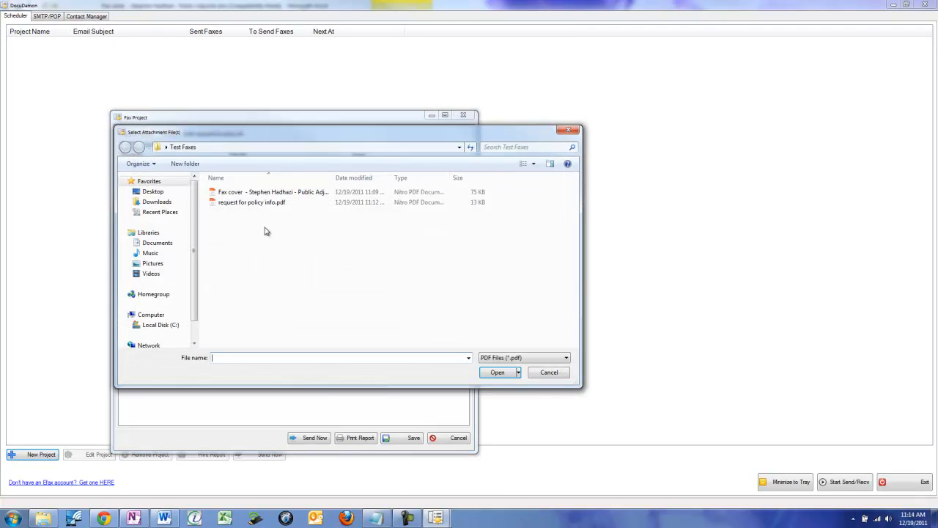
pyautogui.doubleClick(258, 203)
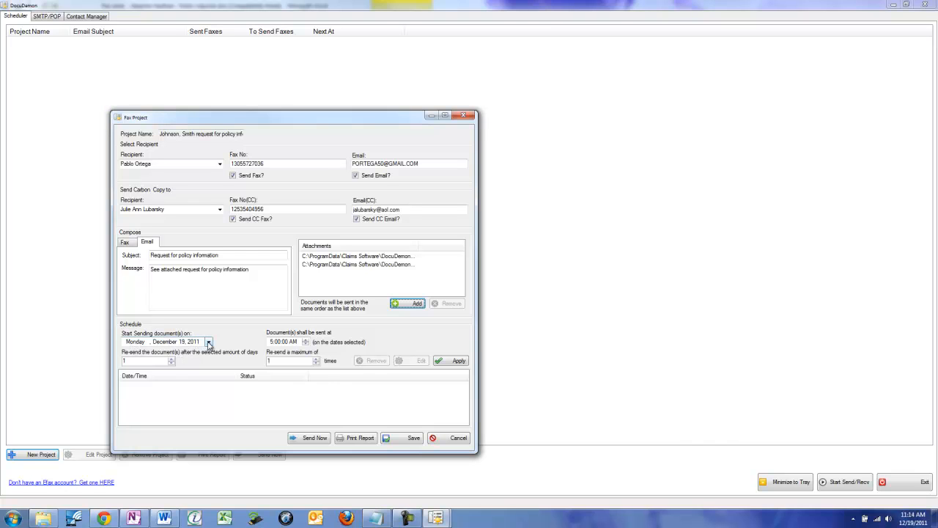
# - Schedule sending at 12:00:00 PM, re-sending after 7 days up to 4 times, apply the schedule and save the project
pyautogui.click(307, 342)
pyautogui.click(171, 359)
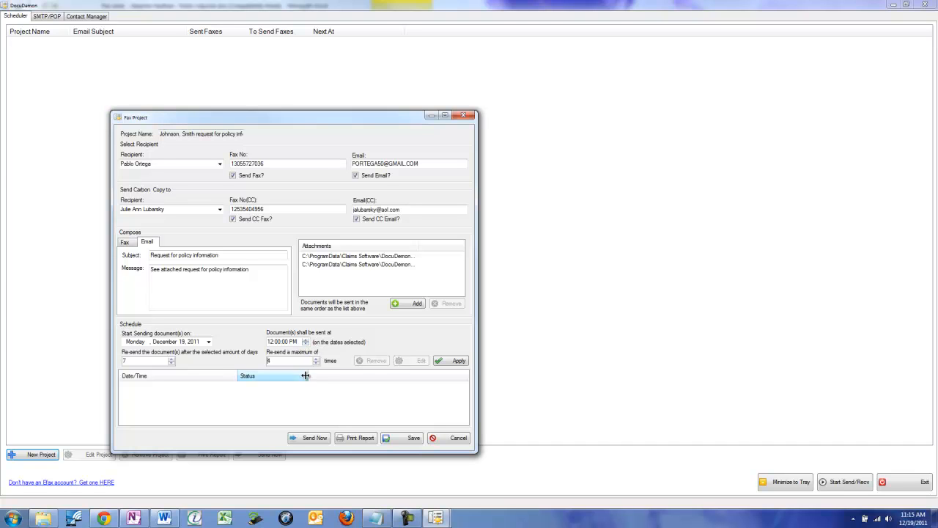
pyautogui.click(458, 360)
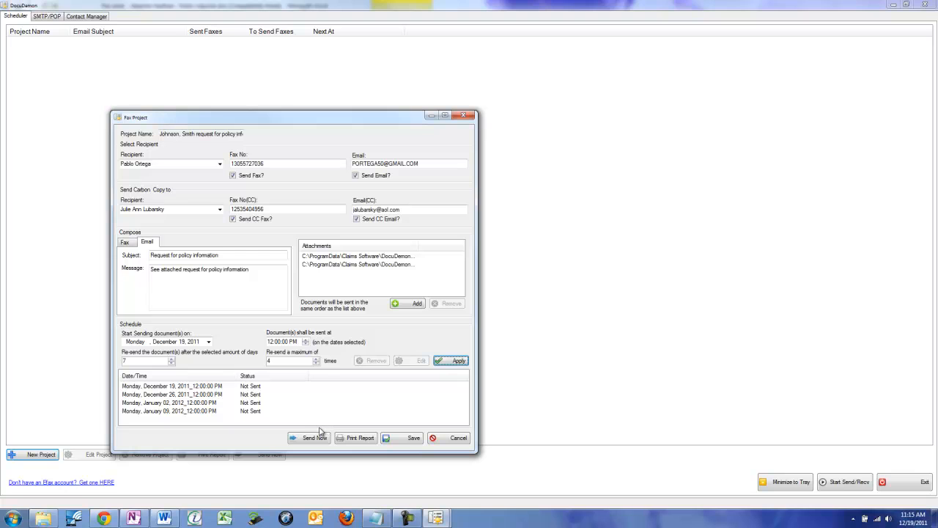
pyautogui.click(412, 439)
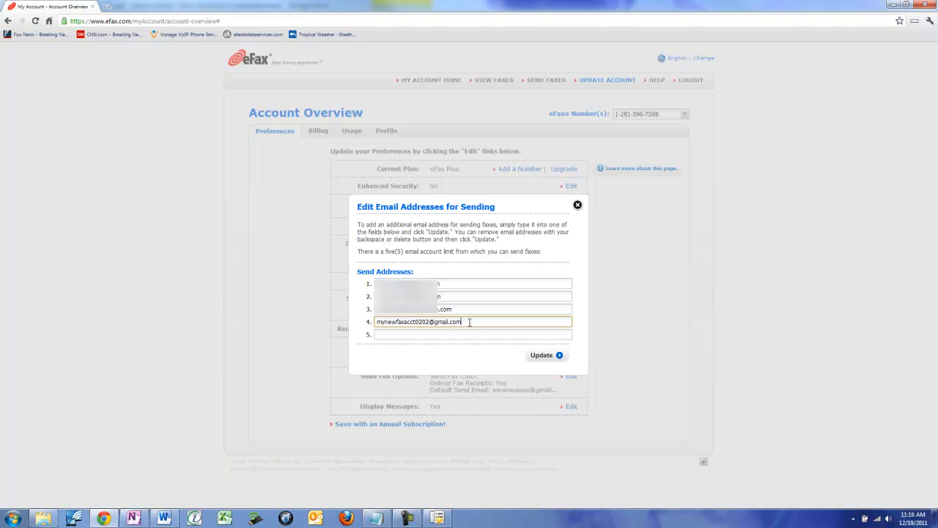
# - In the eFax account on the web, update the send addresses with the new fax e-mail address as the fourth entry and close the browser
pyautogui.click(543, 355)
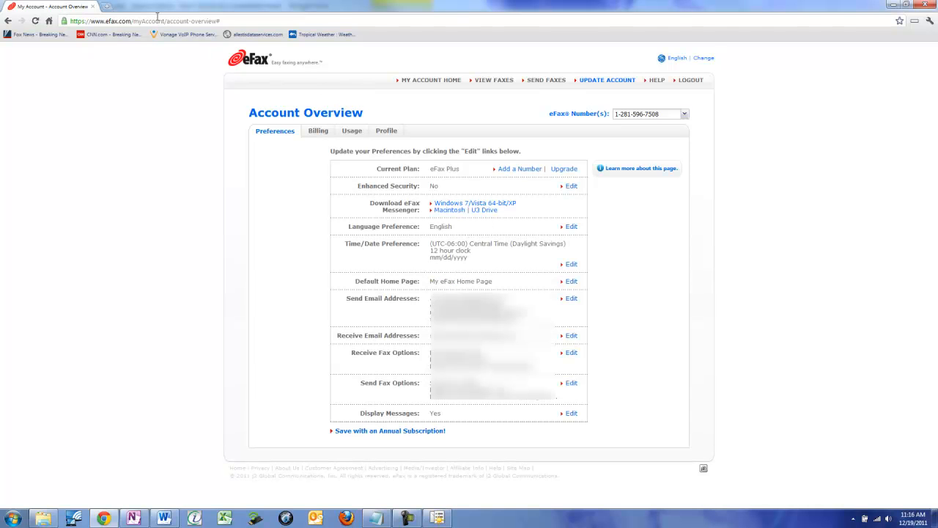
pyautogui.click(925, 4)
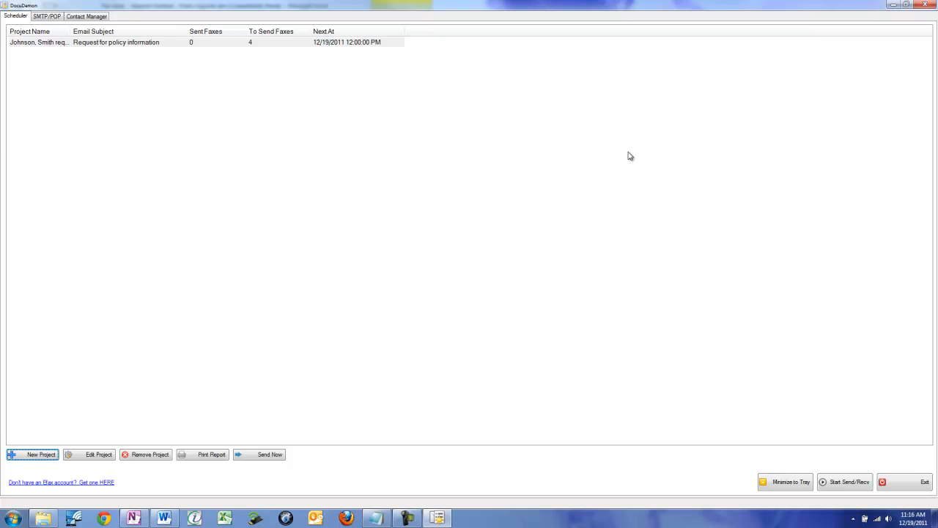
# - Start sending and receiving for the scheduled projects in DocuDemon
pyautogui.click(841, 482)
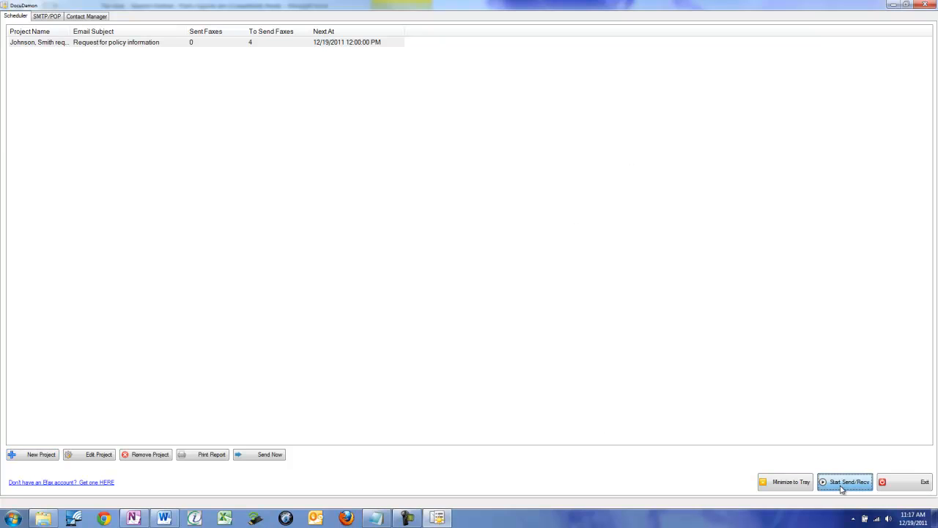